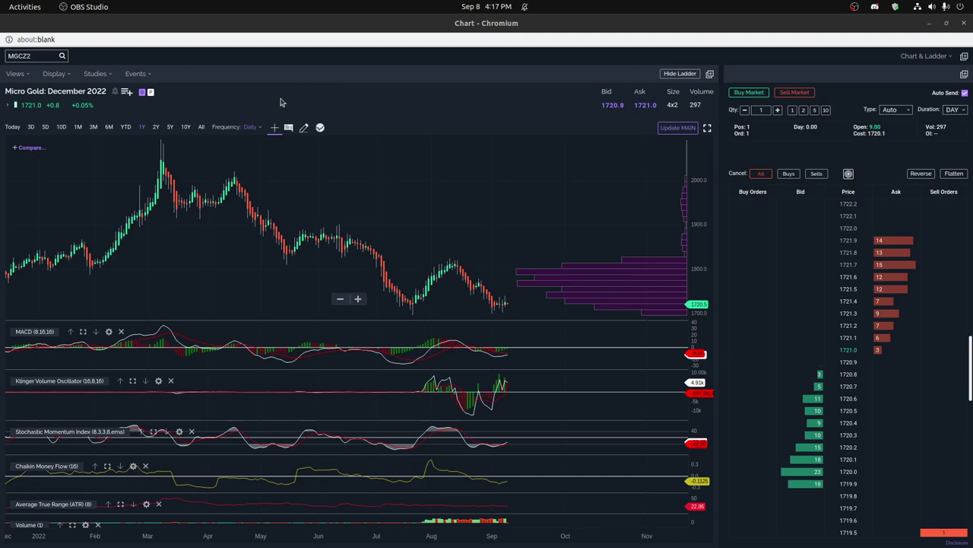
Load the Micro Gold October 2022 (MGCV2) chart via the /MGC symbol lookup.
left_click(41, 55)
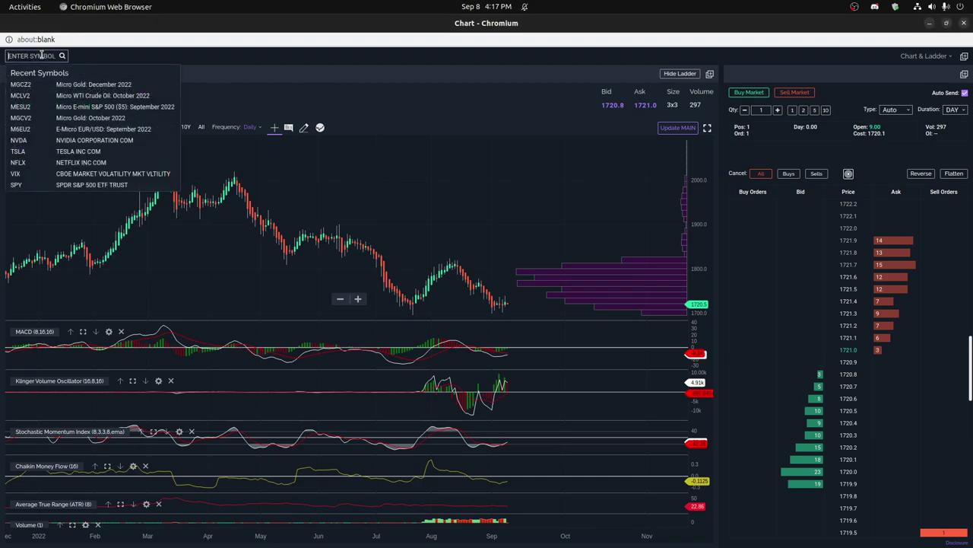
type("/")
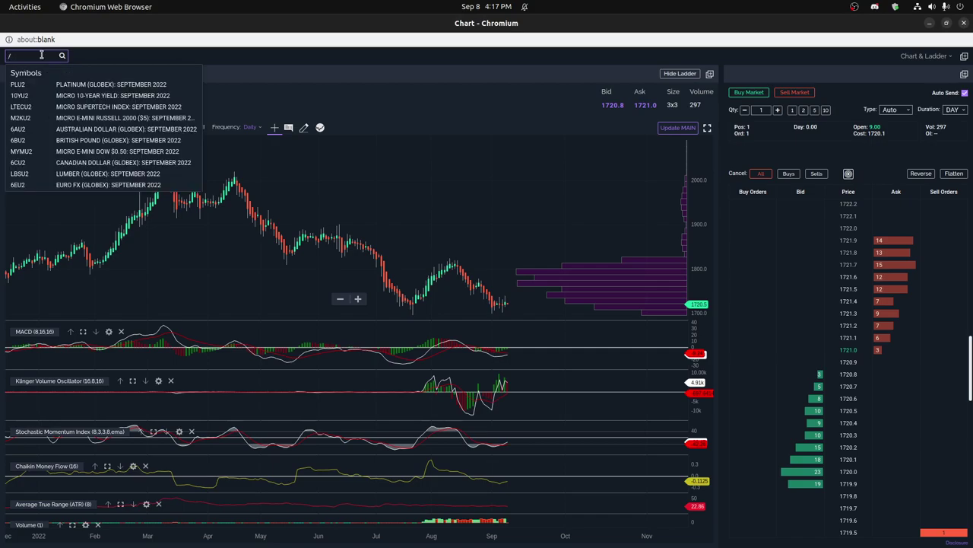
type("MGC")
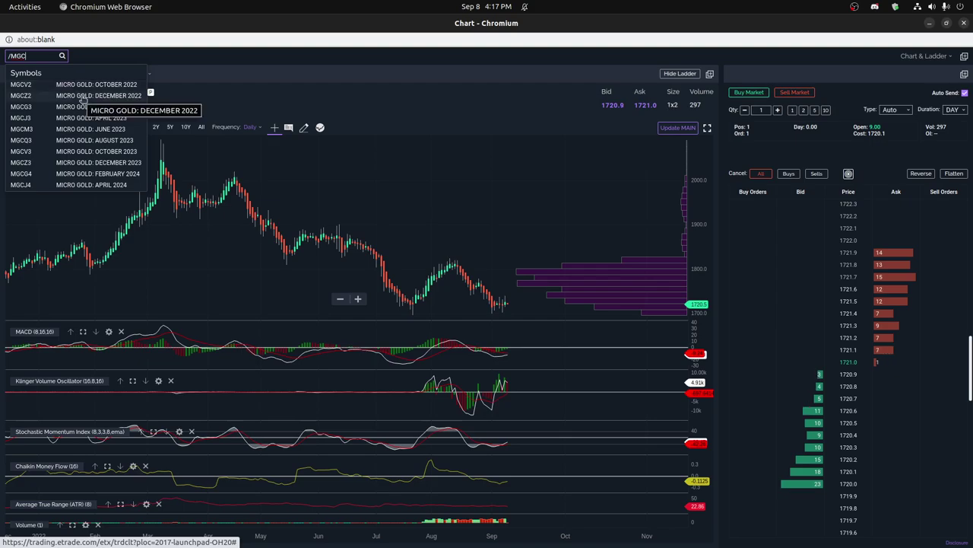
left_click(82, 86)
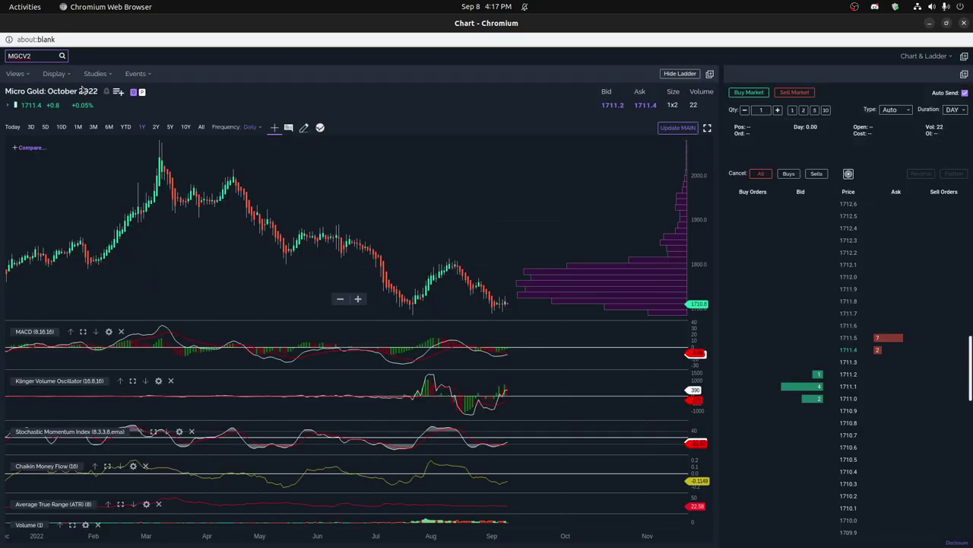
Switch the chart and ladder to Micro Gold December 2022 (MGCZ2).
double_click(38, 57)
type("/MG")
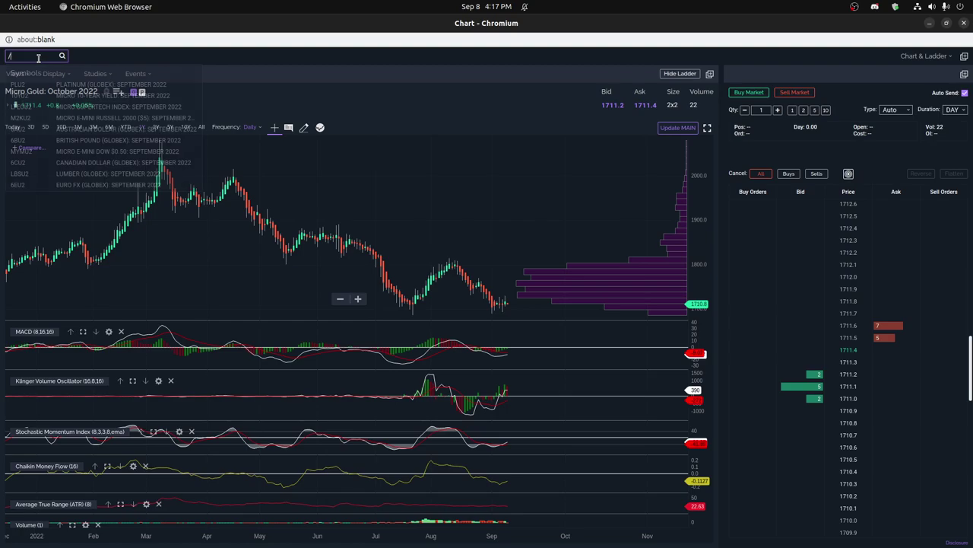
key("BackSpace")
key("BackSpace")
key("BackSpace")
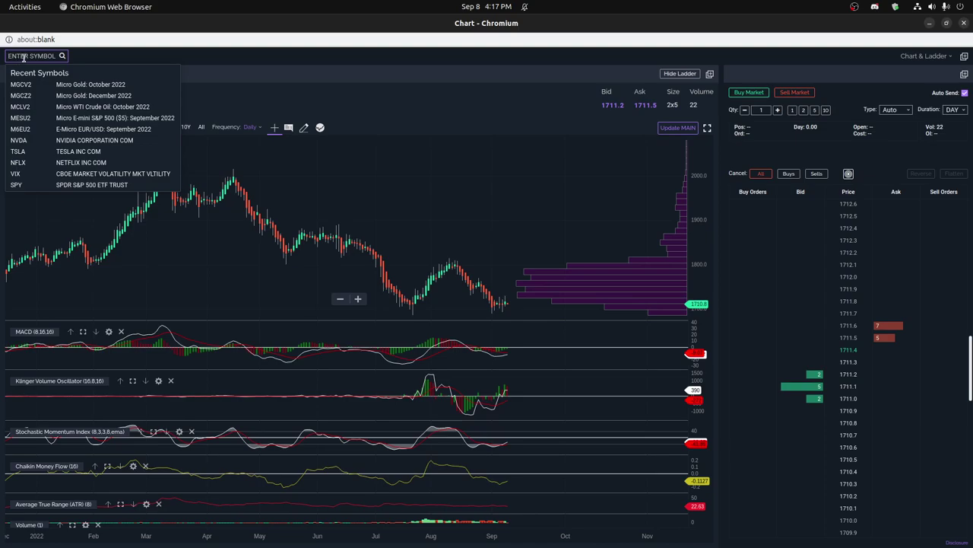
type("/MGC")
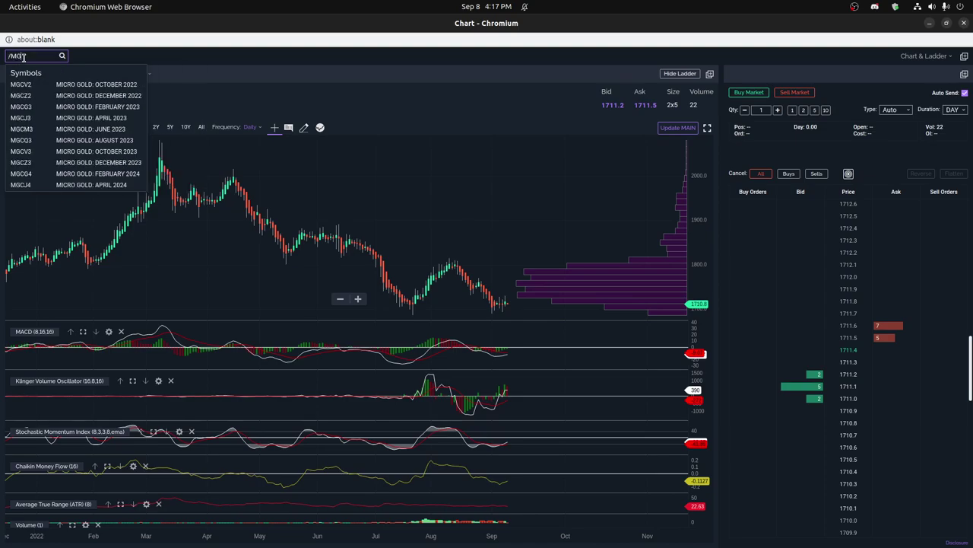
left_click(84, 96)
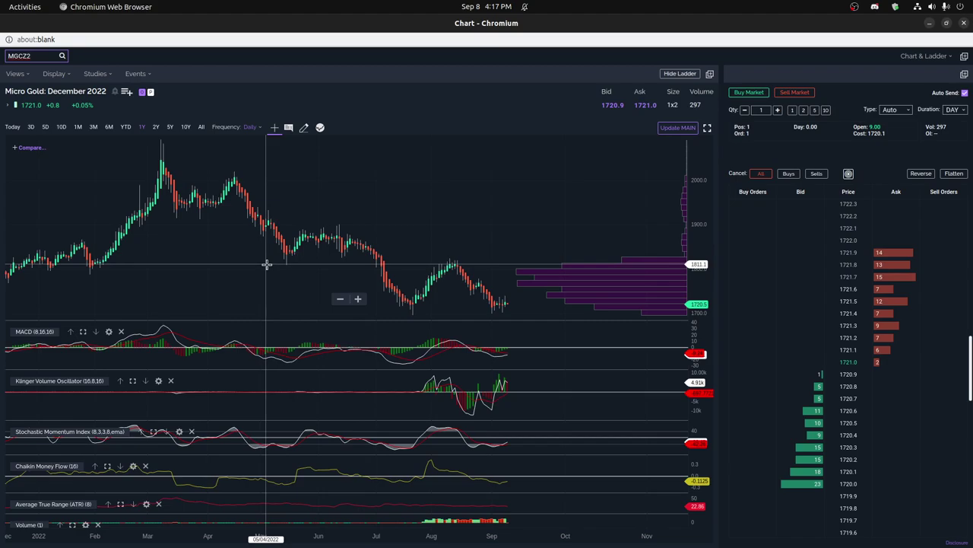
Load the Micro WTI Crude Oil October 2022 (MCLV2) chart via /MCL.
double_click(43, 55)
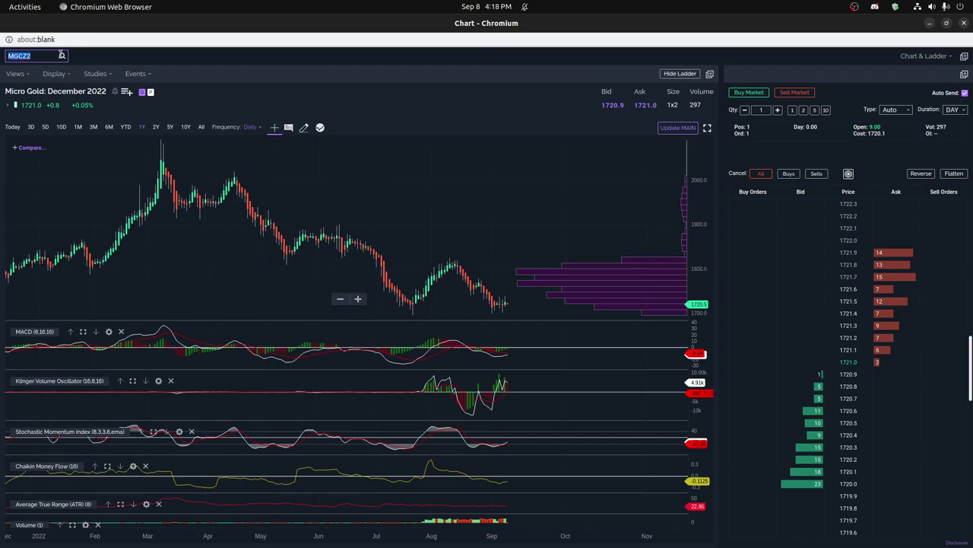
type("/MCL")
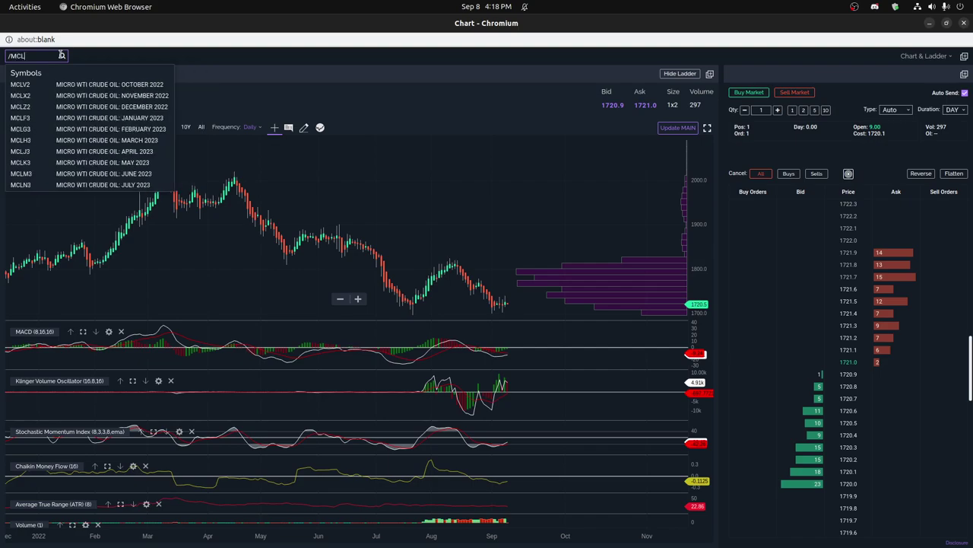
left_click(92, 86)
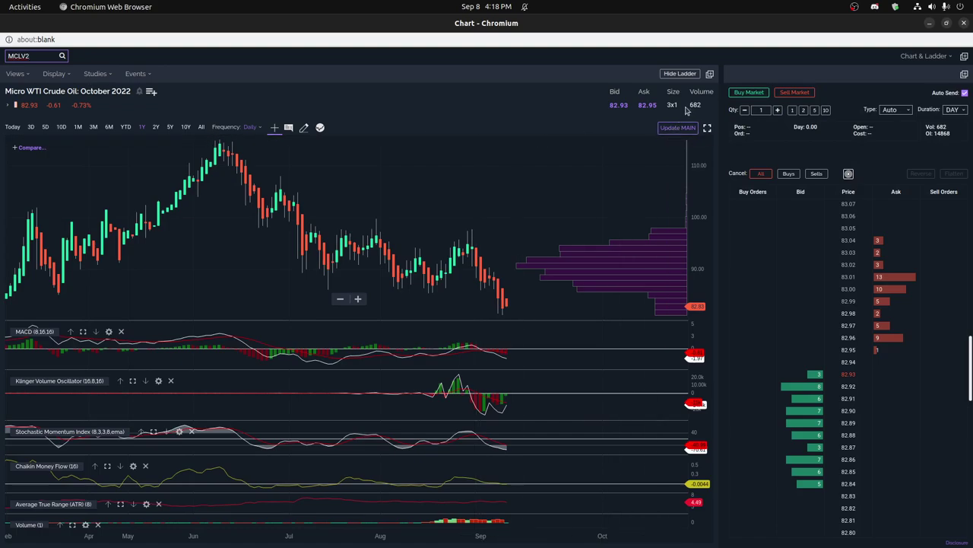
Switch to Micro E-mini S&P 500 September 2022 (MESU2), then enter /MGC to list Micro Gold contracts.
double_click(53, 56)
type("/")
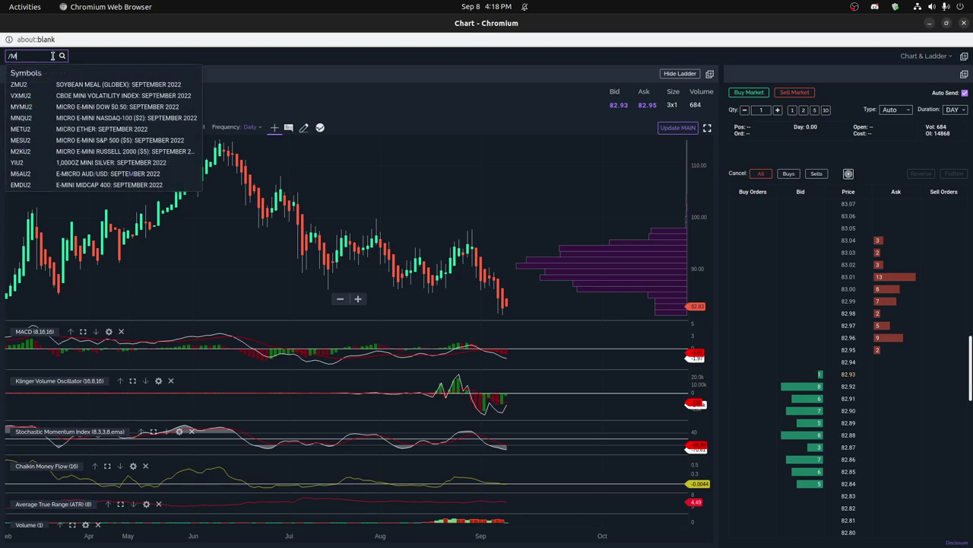
type("MES")
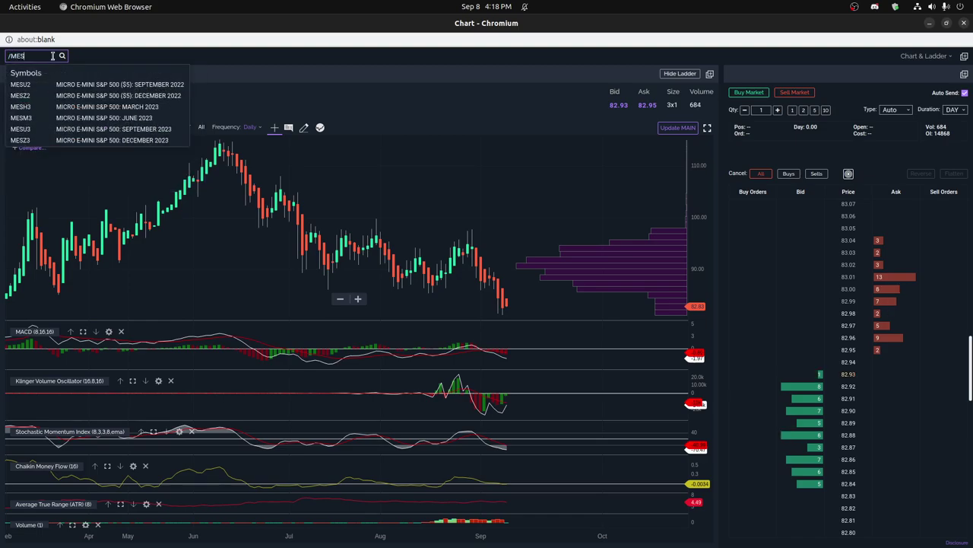
left_click(68, 86)
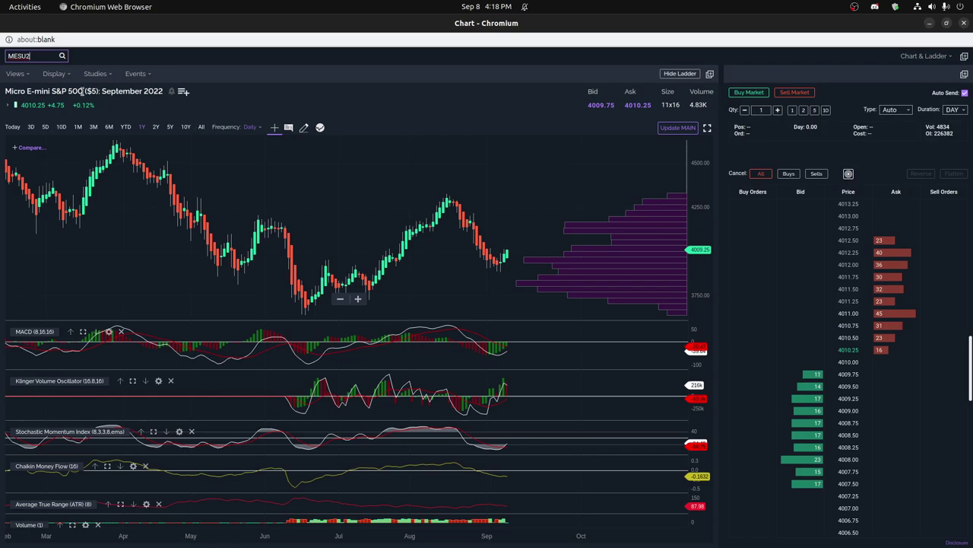
left_click(38, 57)
type("/MGC")
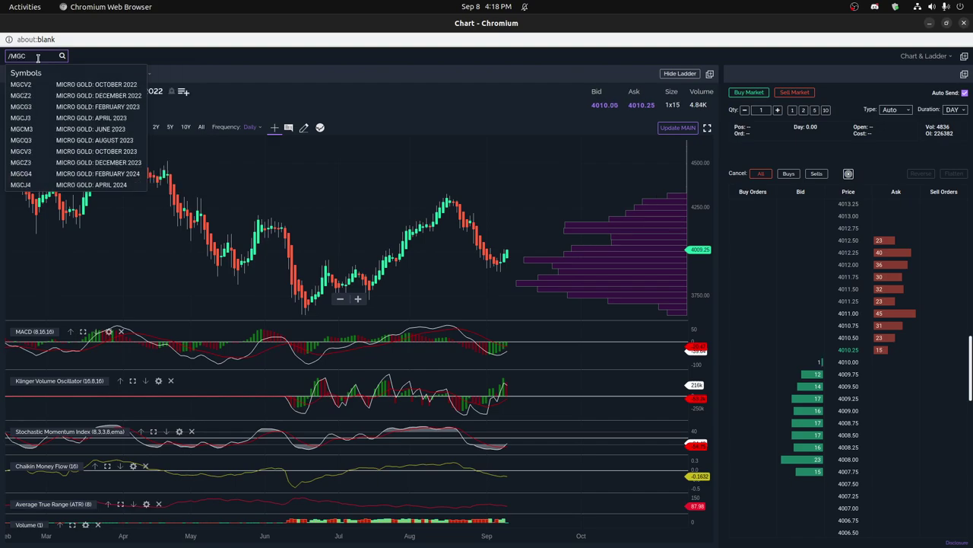
Reload Micro Gold December 2022 and place a one-lot sell order at 1719.5.
left_click(80, 96)
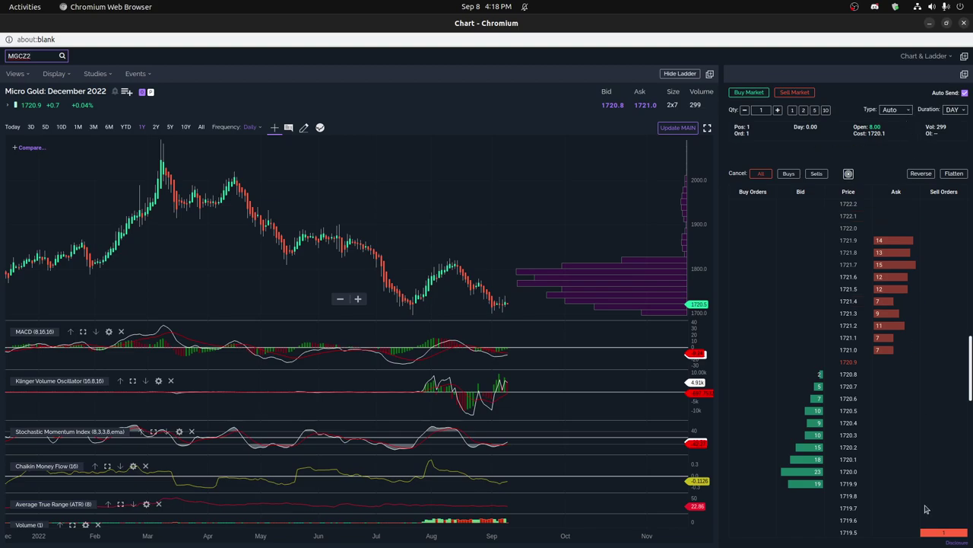
left_click(940, 532)
scroll(927, 520, "down", 2)
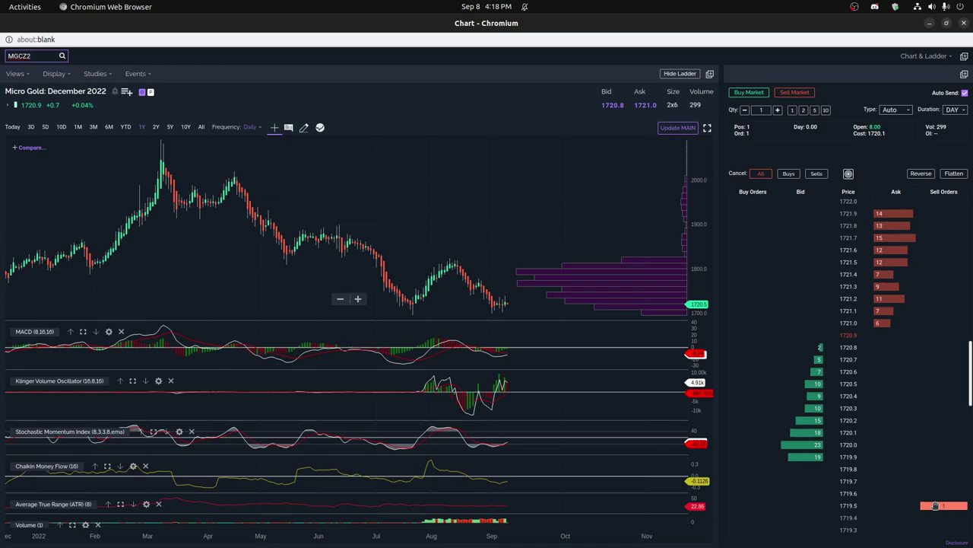
Cancel the 1719.5 order, place a 1-contract sell stop at 1719.6, and view its details.
left_click(936, 505)
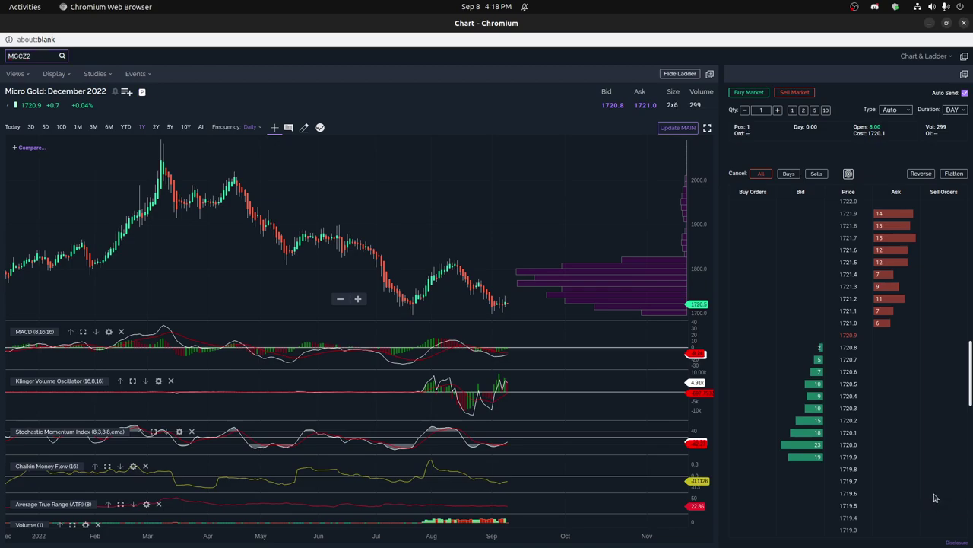
left_click(895, 494)
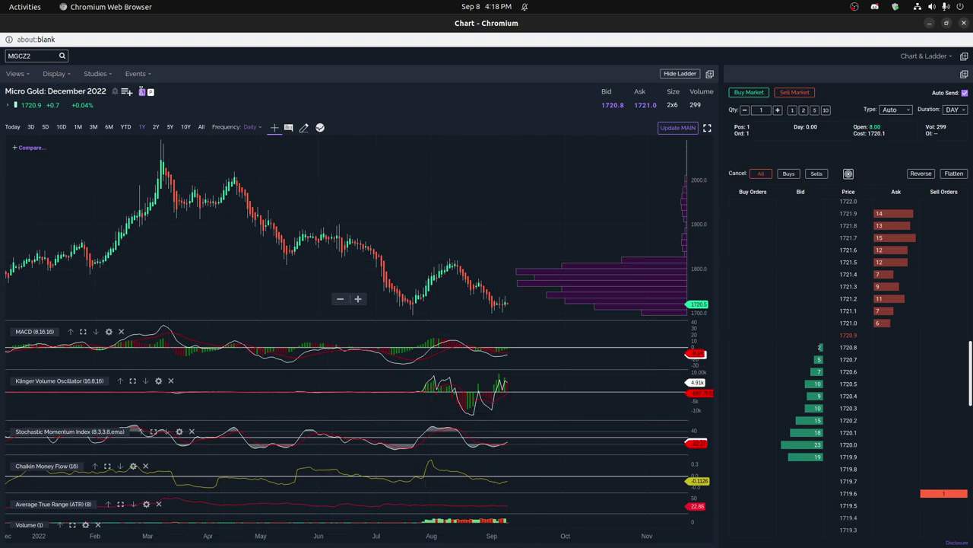
left_click(142, 93)
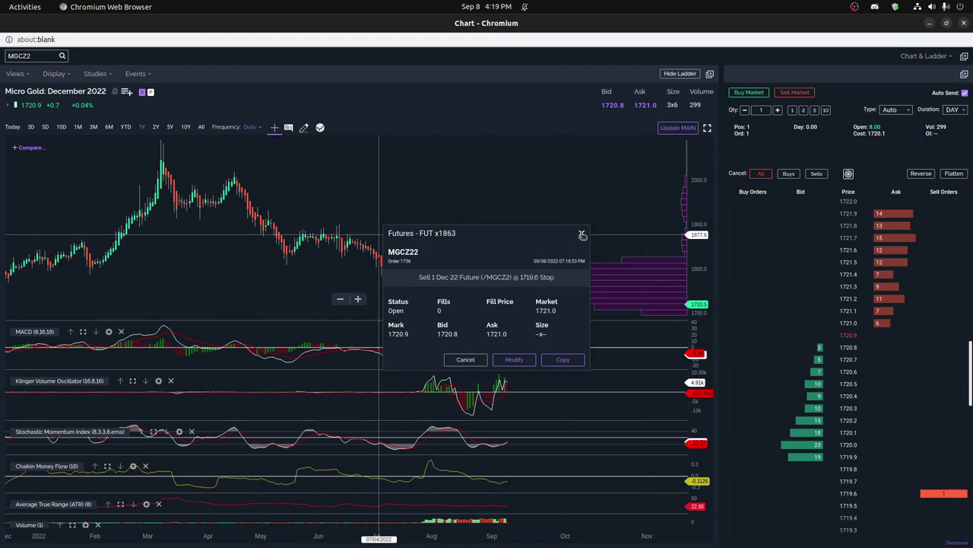
Close the sell stop's order details window and check the order Type dropdown.
left_click(582, 233)
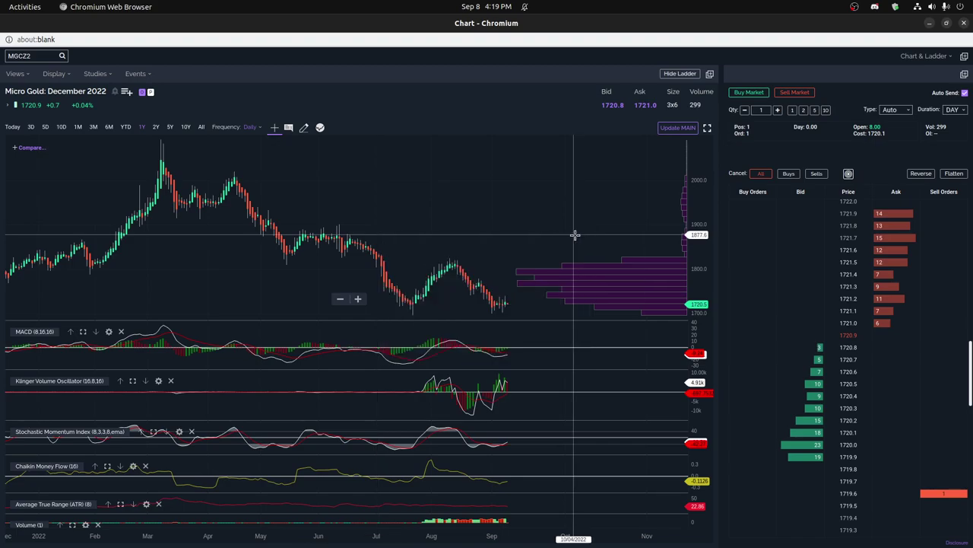
left_click(907, 112)
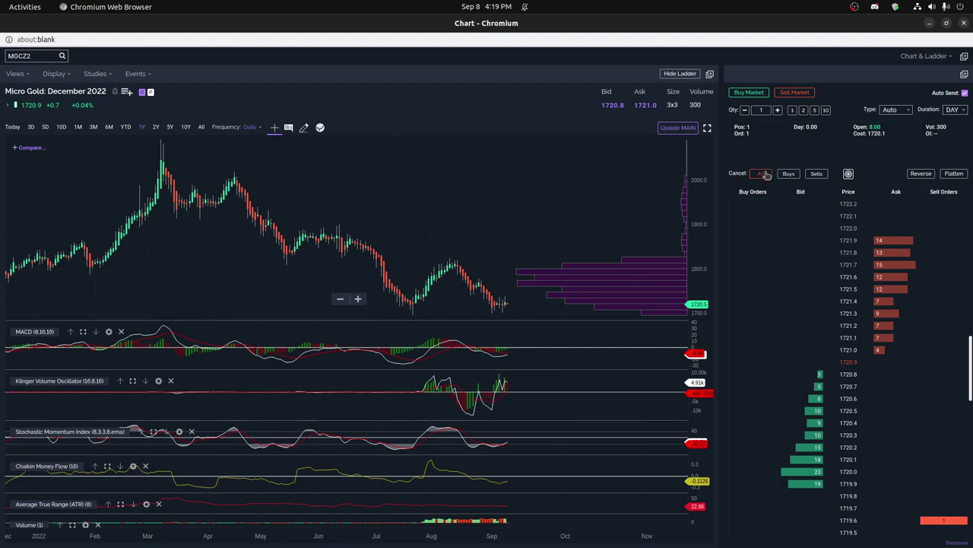
Cancel all working orders, switch to OCO entry, and place a sell stop at 1719.7.
left_click(763, 173)
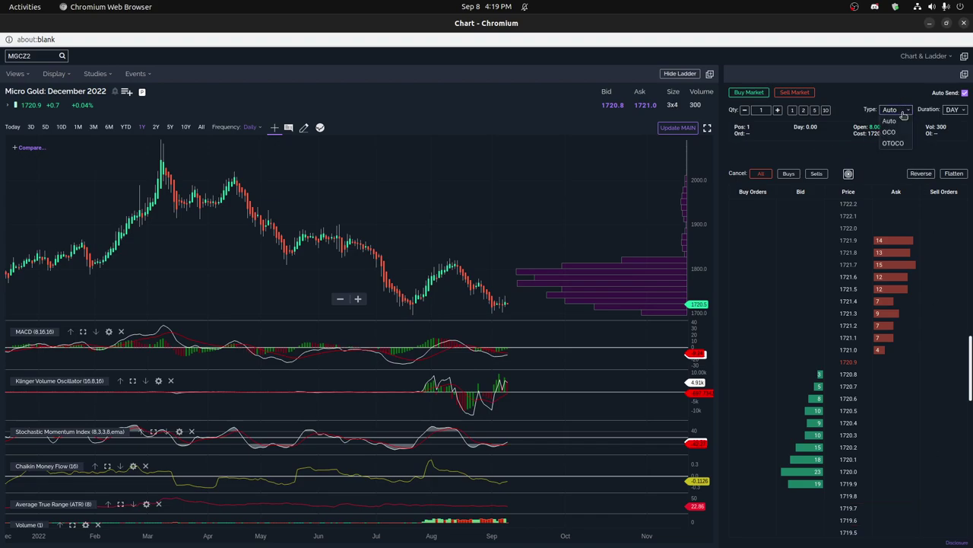
left_click(899, 110)
left_click(891, 132)
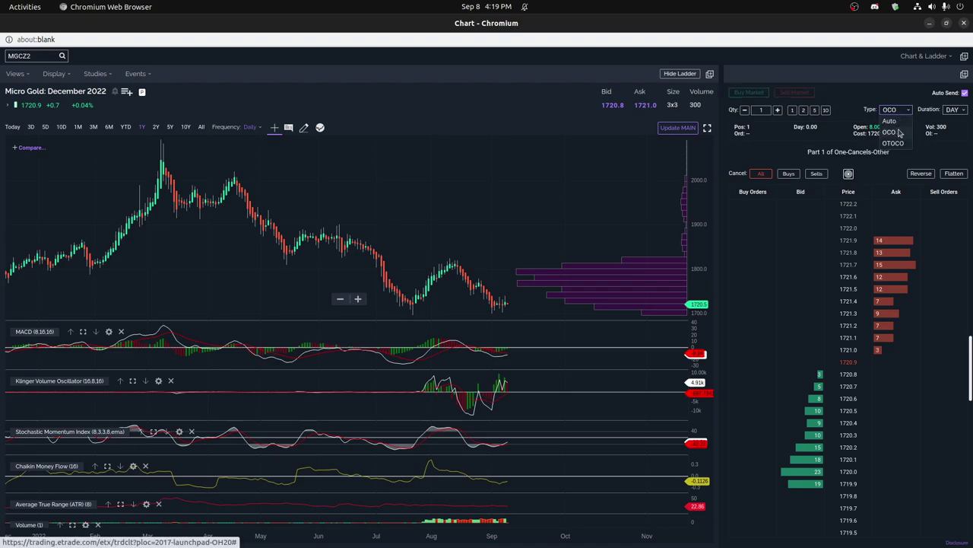
left_click(903, 508)
Place the OCO's second leg, a 1-contract sell limit at 1733.4.
scroll(900, 291, "up", 5)
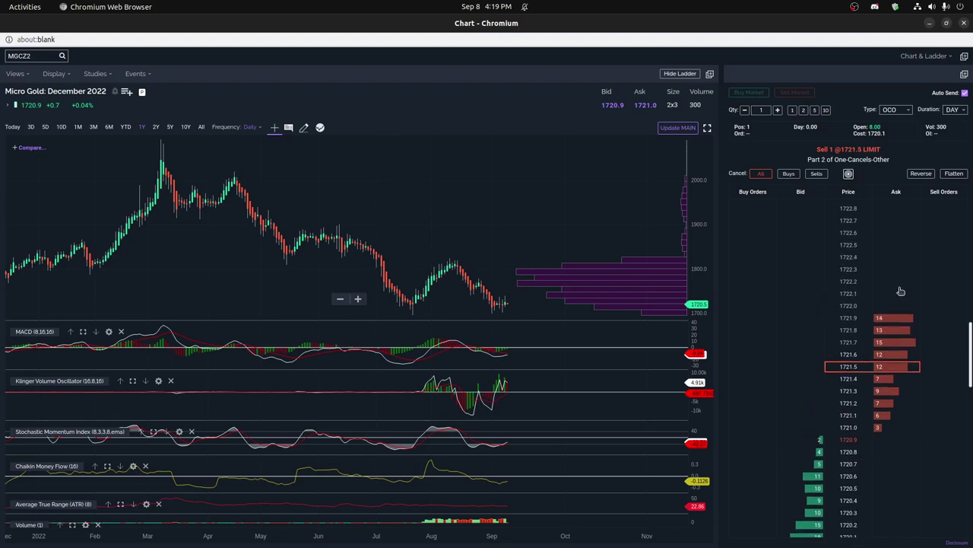
scroll(901, 292, "up", 2)
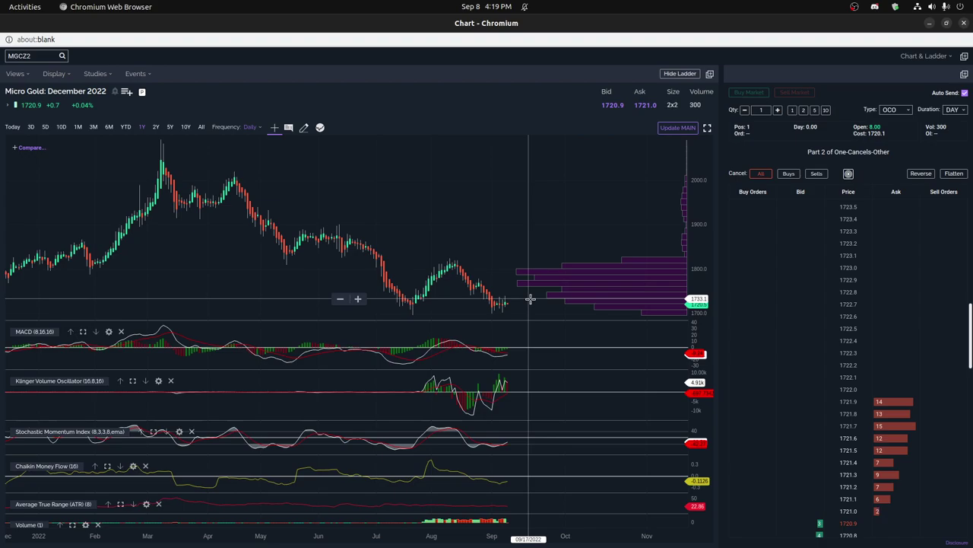
scroll(866, 307, "up", 2)
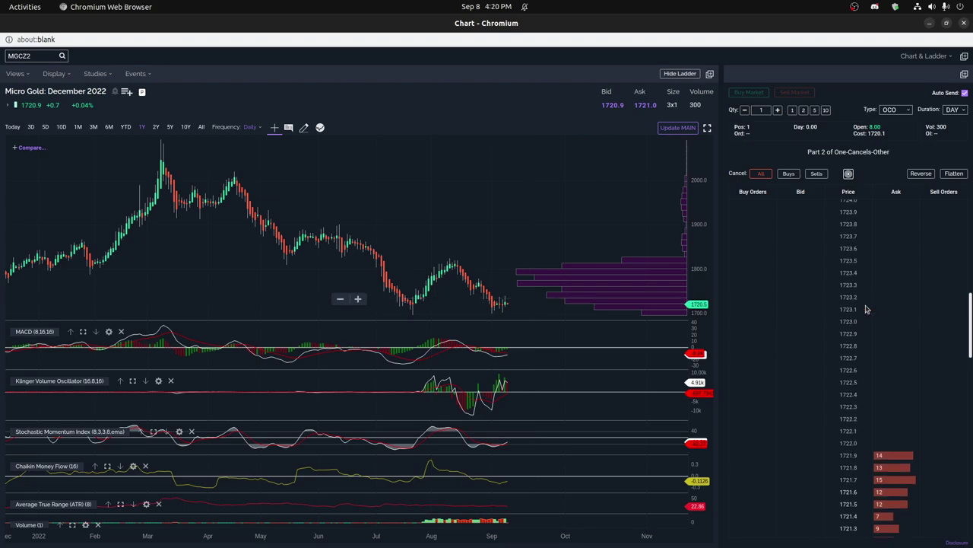
scroll(865, 309, "up", 3)
scroll(866, 309, "up", 10)
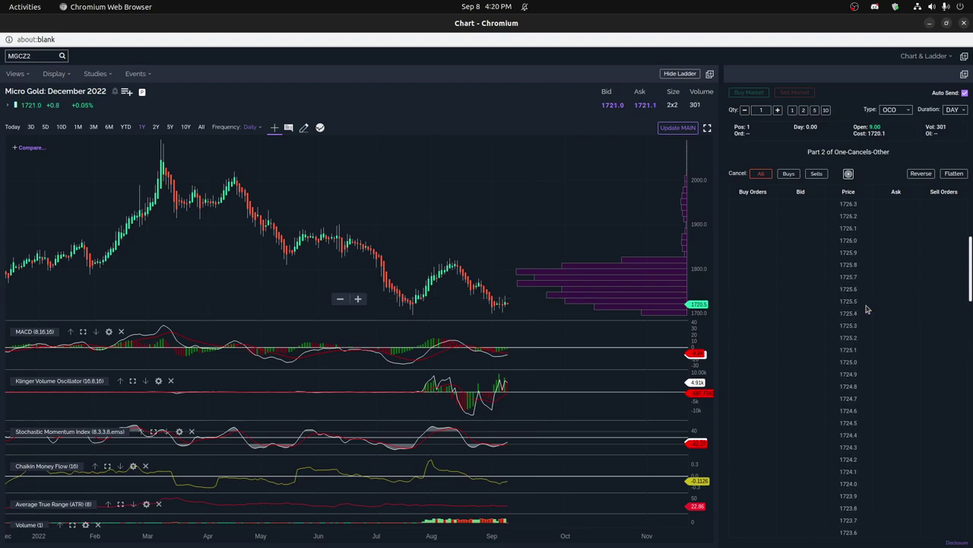
scroll(865, 309, "up", 8)
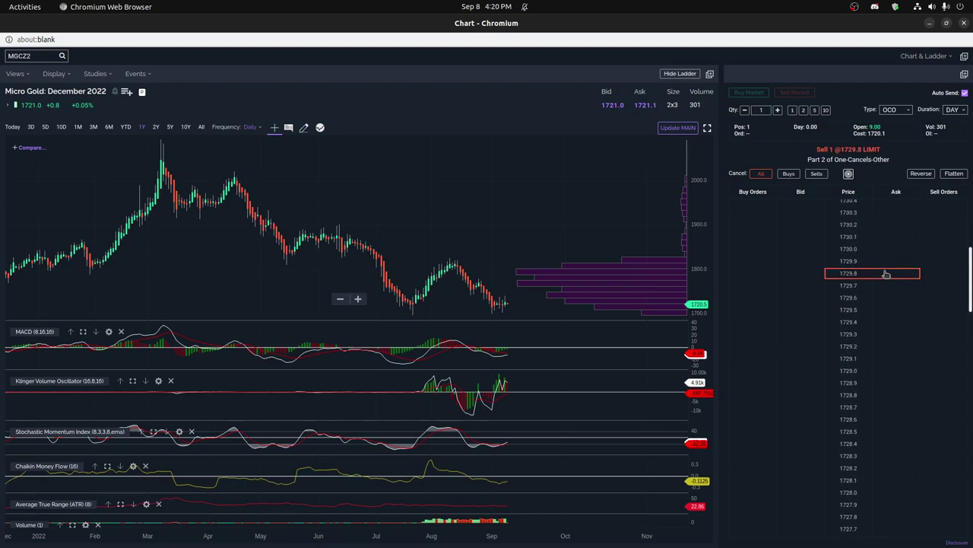
scroll(886, 273, "up", 5)
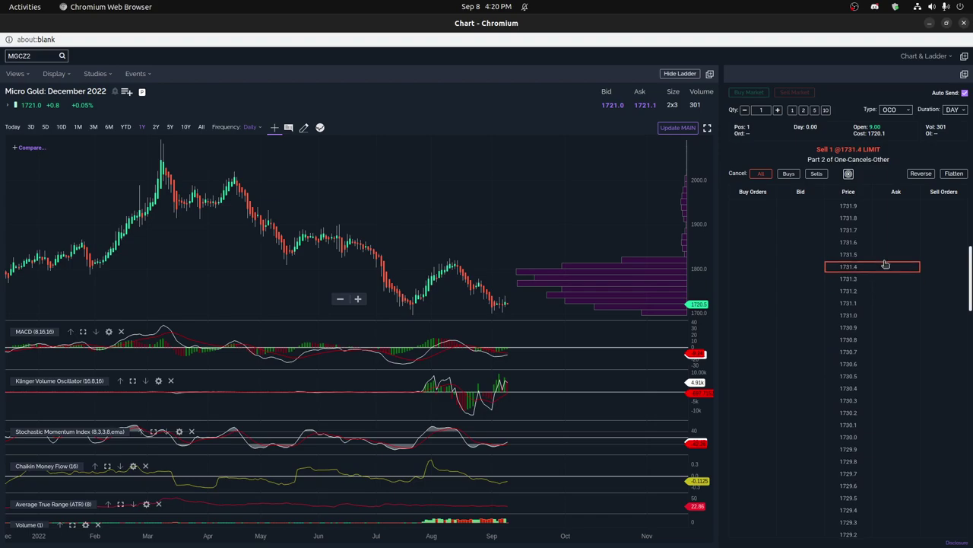
scroll(885, 244, "up", 3)
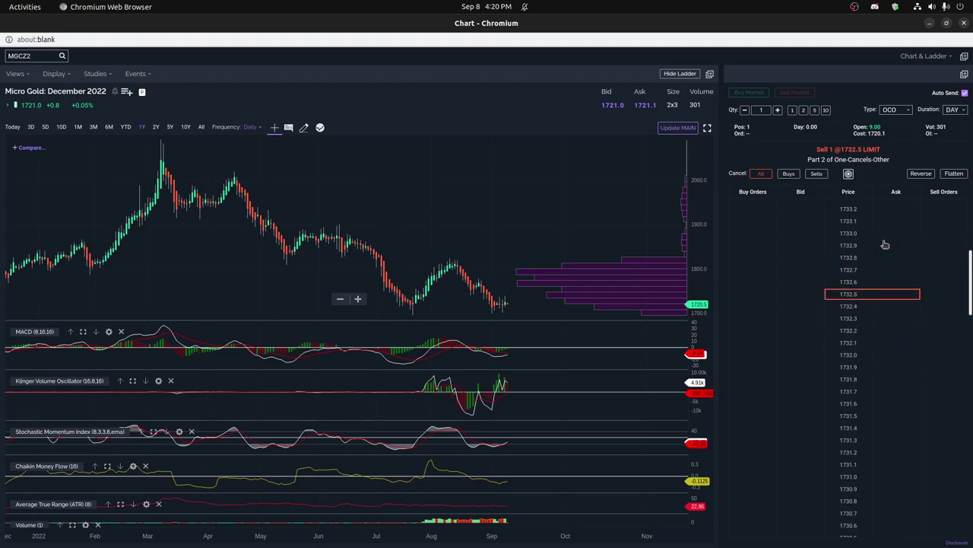
scroll(885, 244, "up", 4)
left_click(884, 239)
left_click(883, 239)
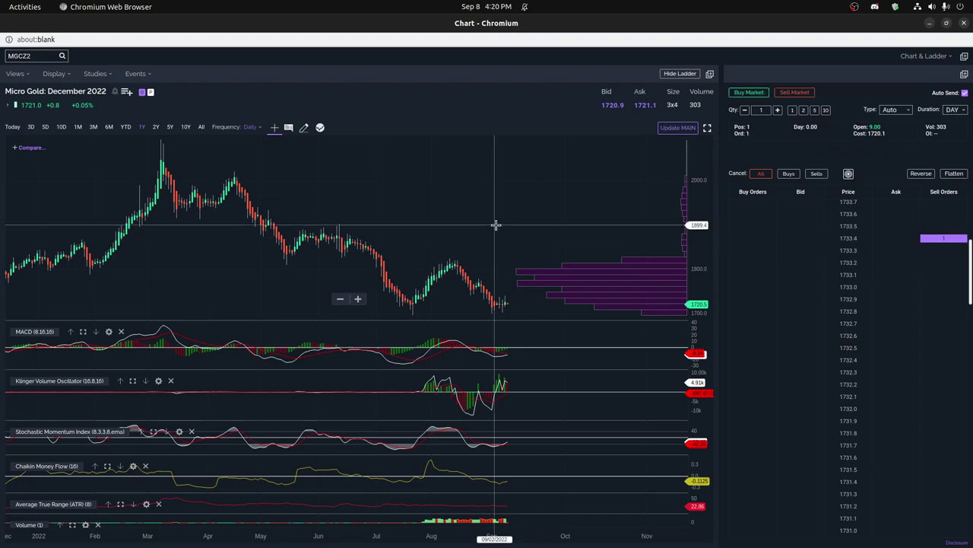
left_click(141, 92)
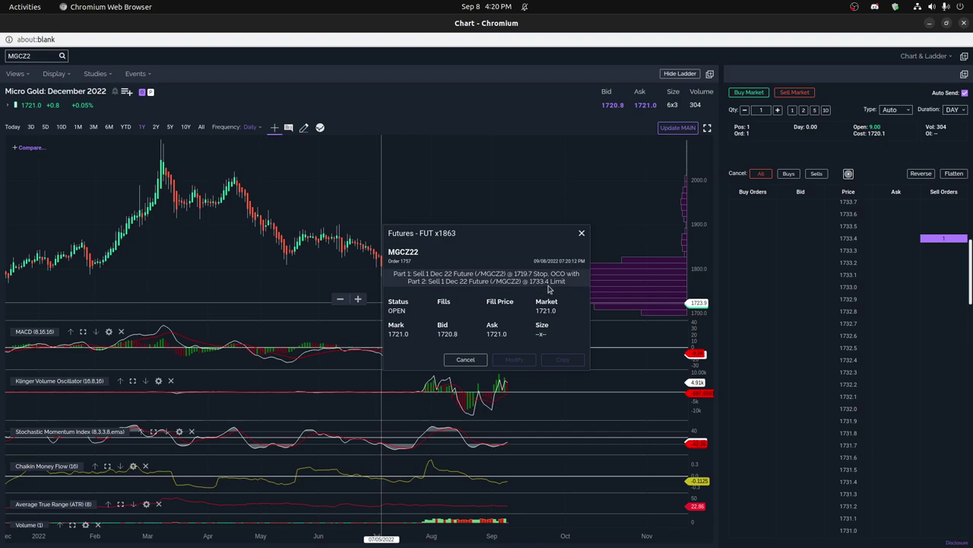
left_click(582, 232)
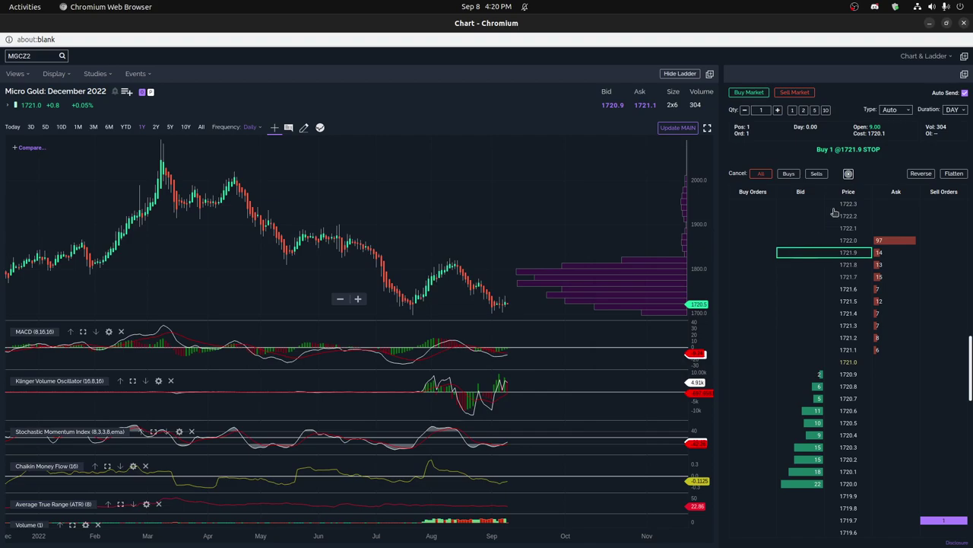